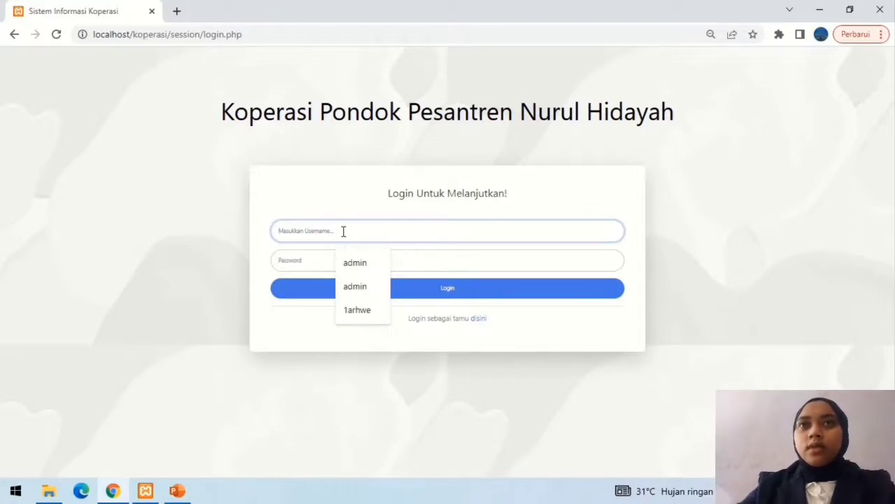
text(a)
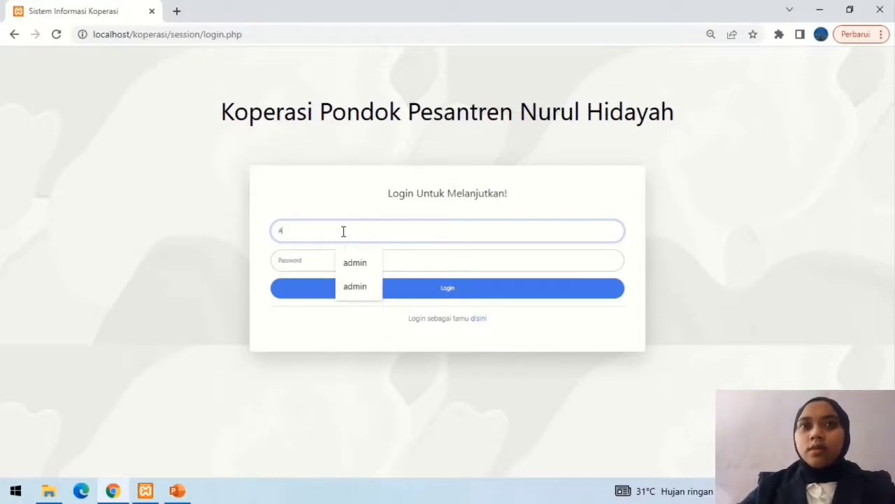
click(309, 259)
text(a)
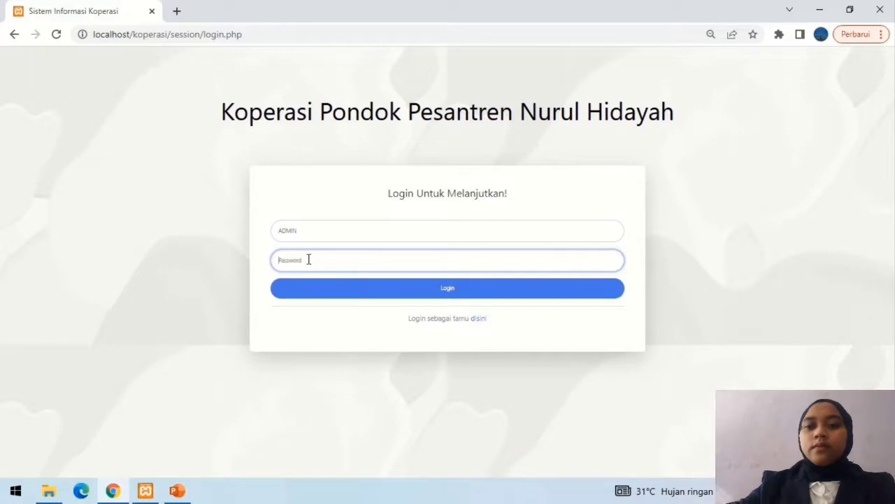
click(302, 230)
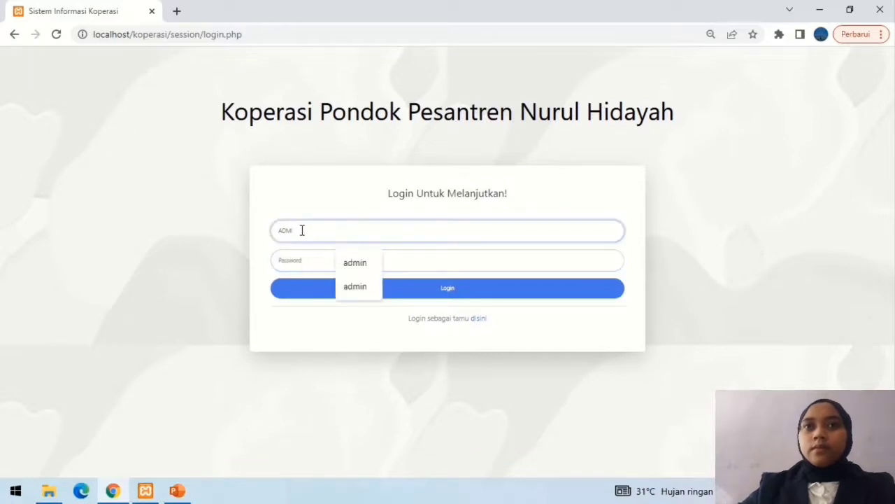
key(BackSpace)
key(BackSpace)
key(BackSpace)
key(BackSpace)
- Log in with the username admin and the account password
text(ad)
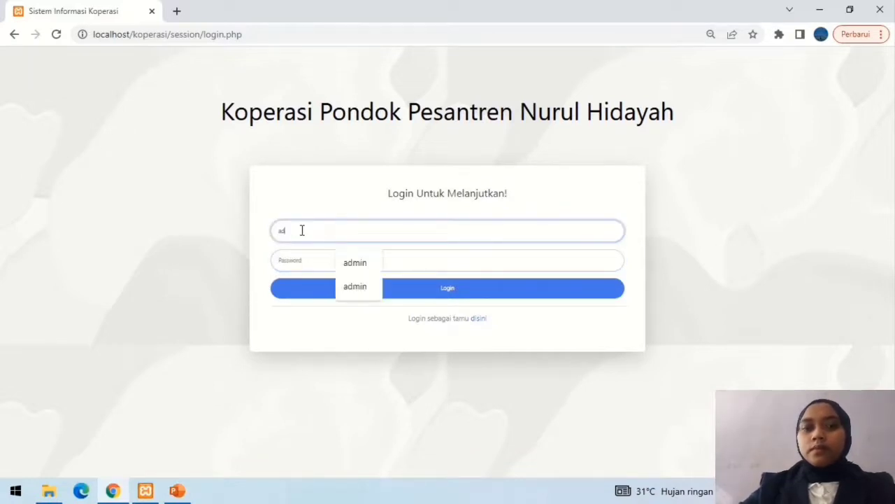
text(min)
click(293, 260)
text(a)
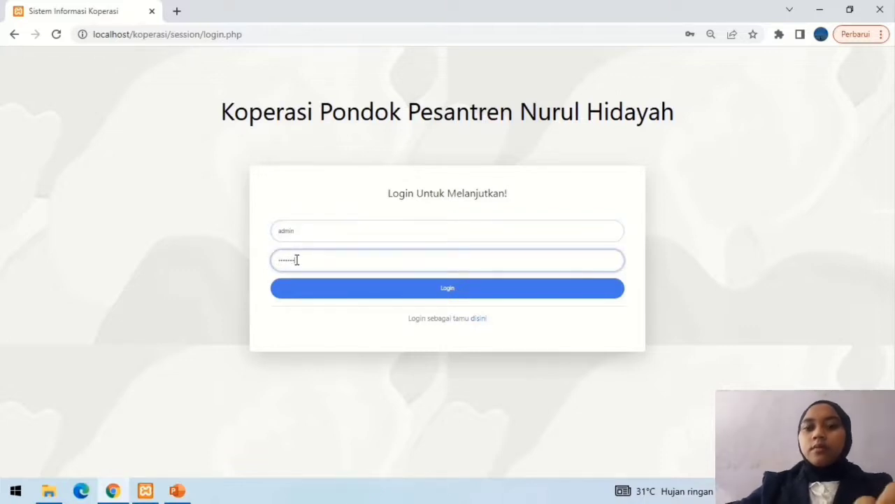
click(320, 292)
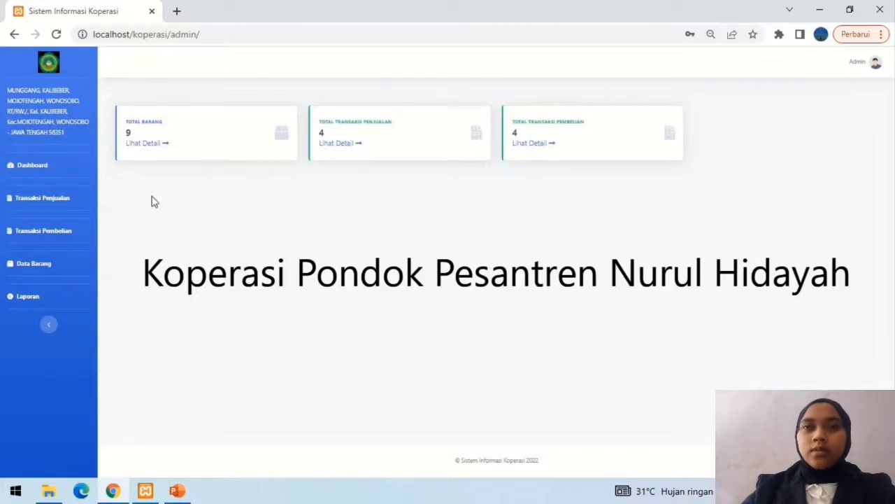
- Look through the sales transaction, purchase transaction, item data and report pages of the cooperative system
click(77, 205)
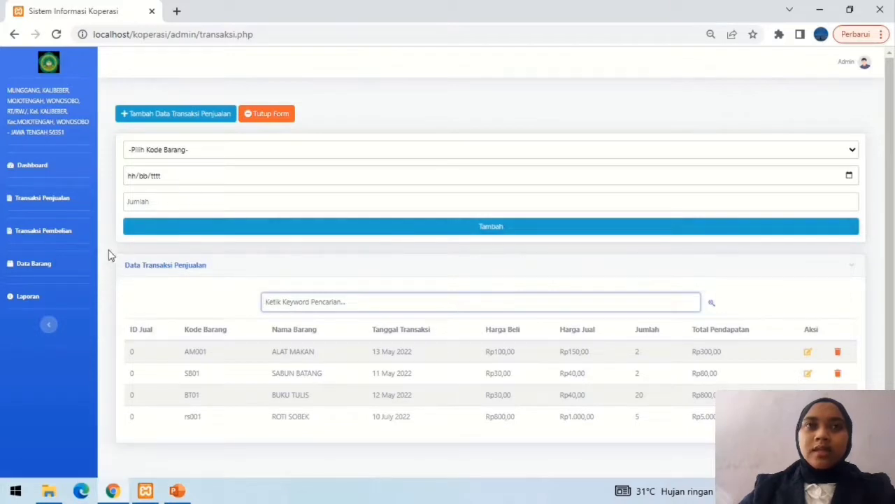
click(71, 231)
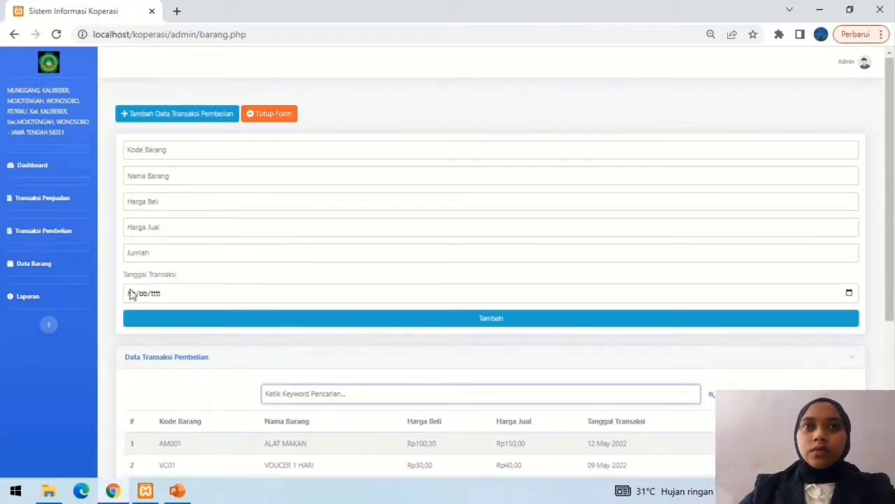
click(75, 267)
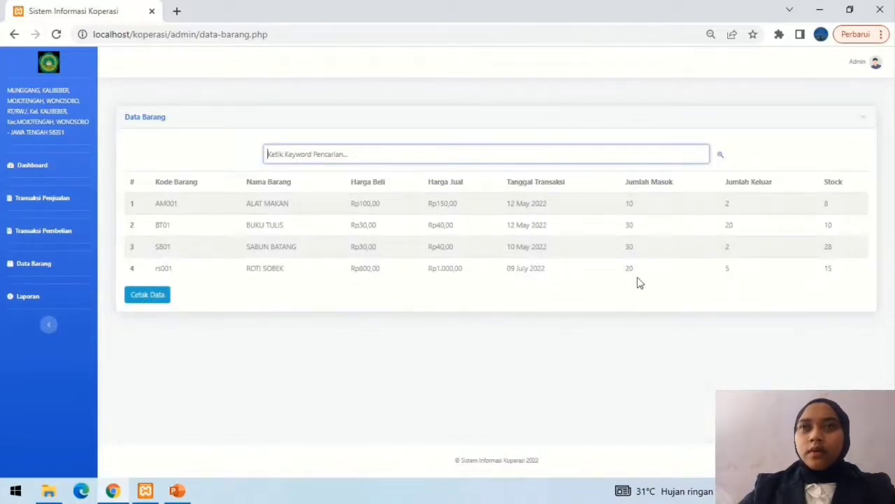
click(81, 300)
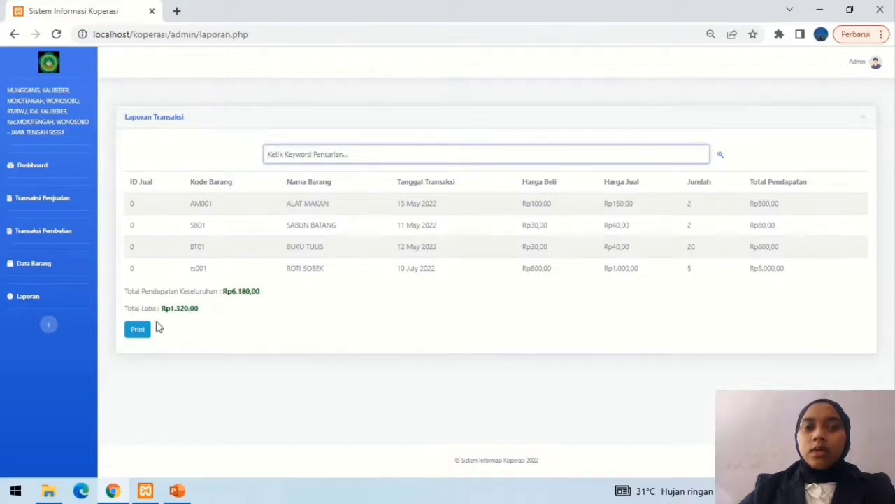
- Start a new purchase transaction with item code rc01 and item name roti coklat
click(62, 231)
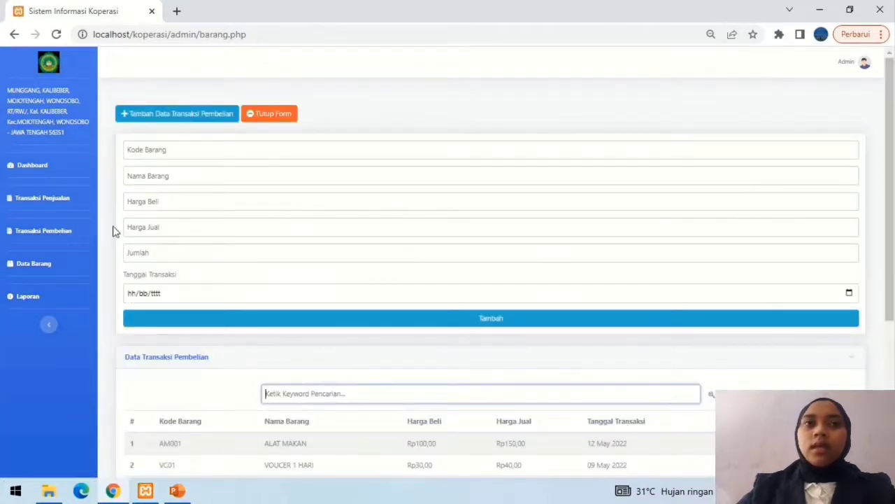
click(183, 149)
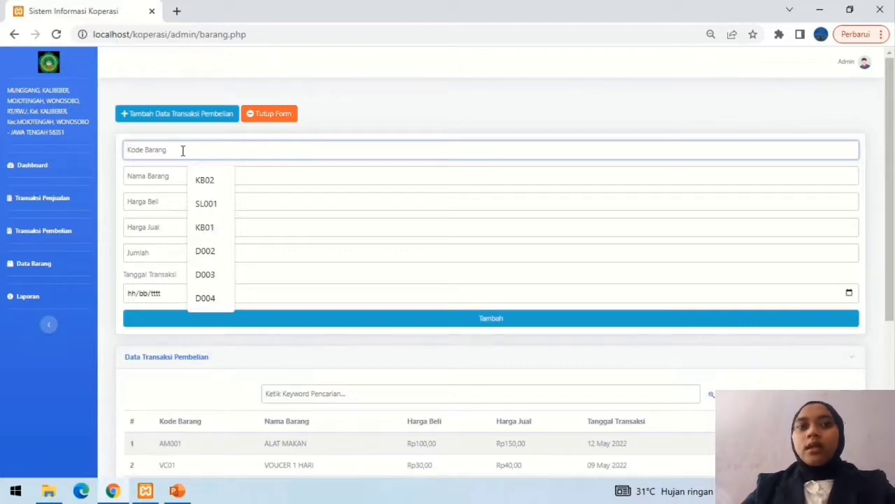
text(r)
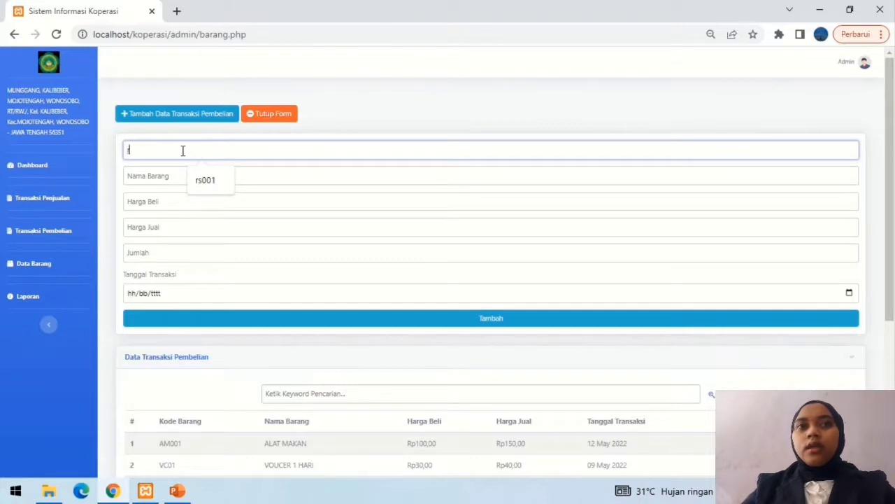
text(s01)
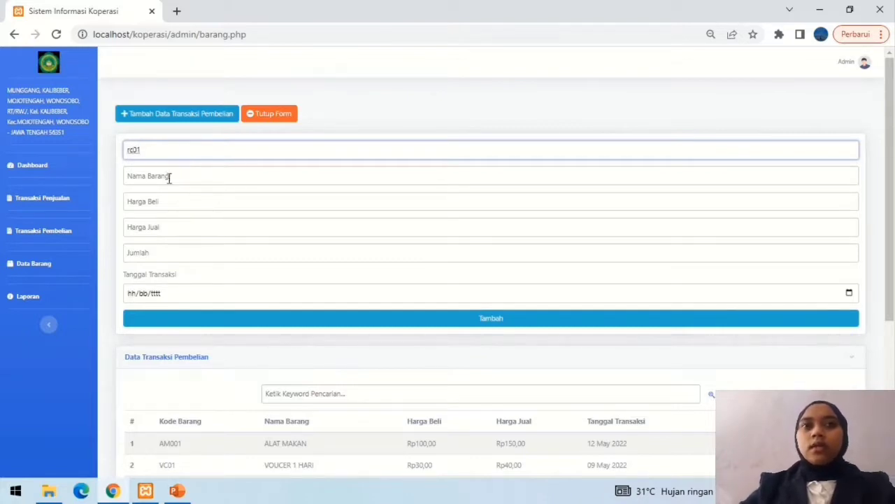
click(168, 178)
text(ro)
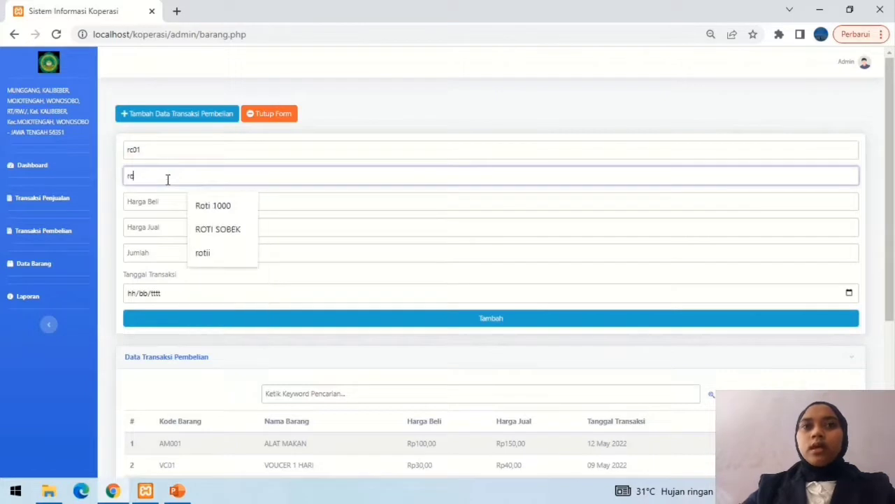
text(ti coklat)
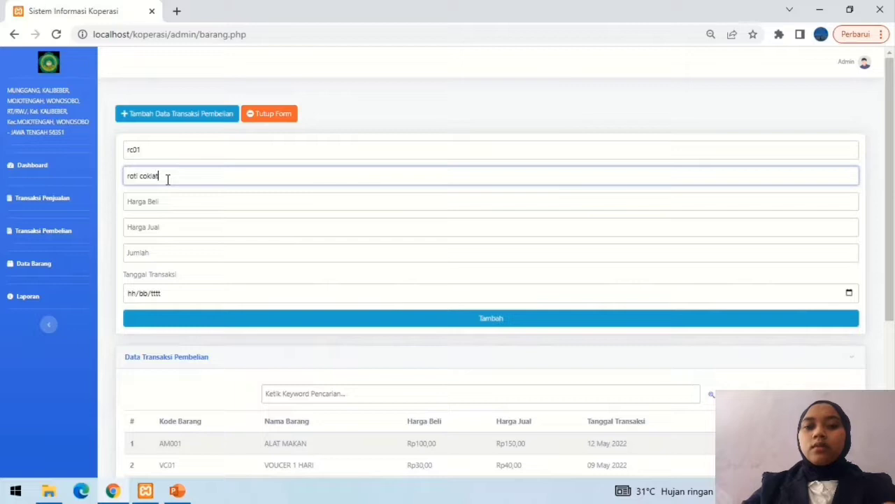
- Set the purchase price to 900, the selling price to 1000 and the quantity to 20
click(156, 204)
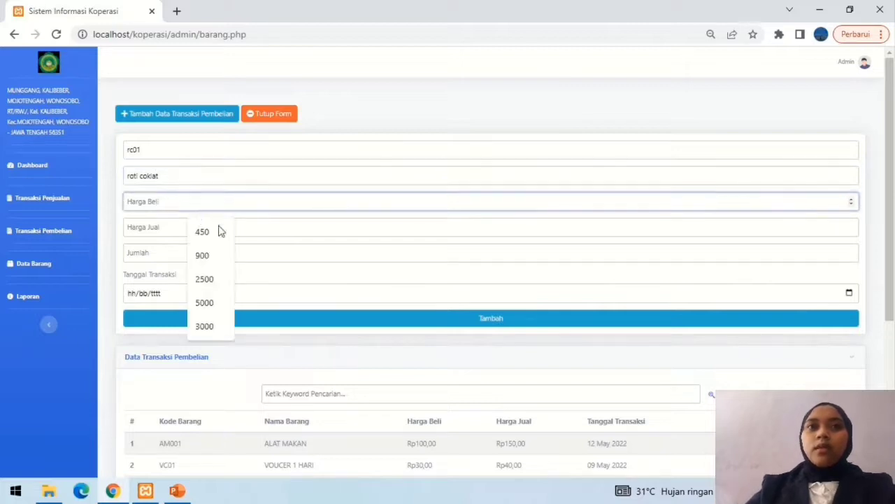
click(202, 255)
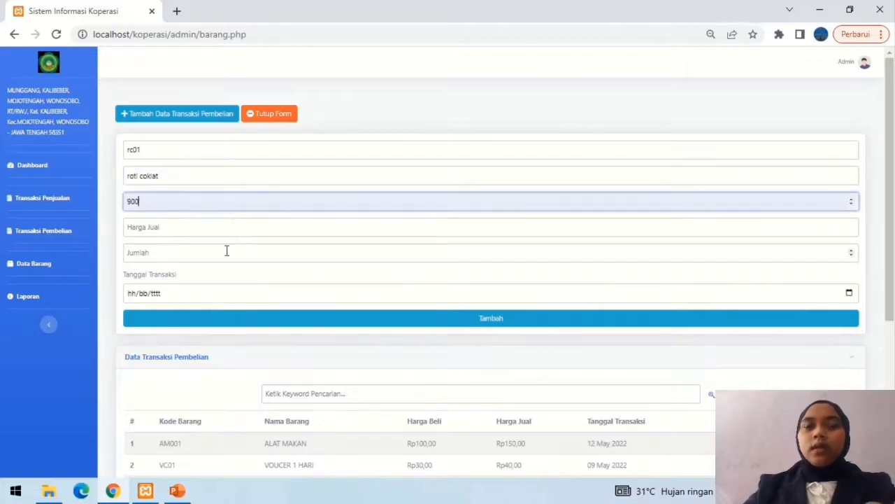
click(163, 226)
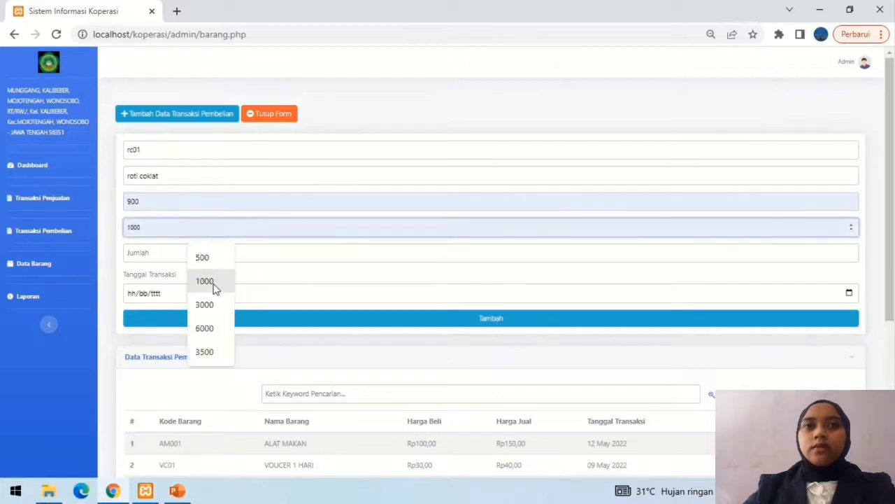
click(214, 290)
click(177, 253)
text(20)
- Date the purchase transaction 09/07/2022, add it and check its row in the purchase table
click(844, 297)
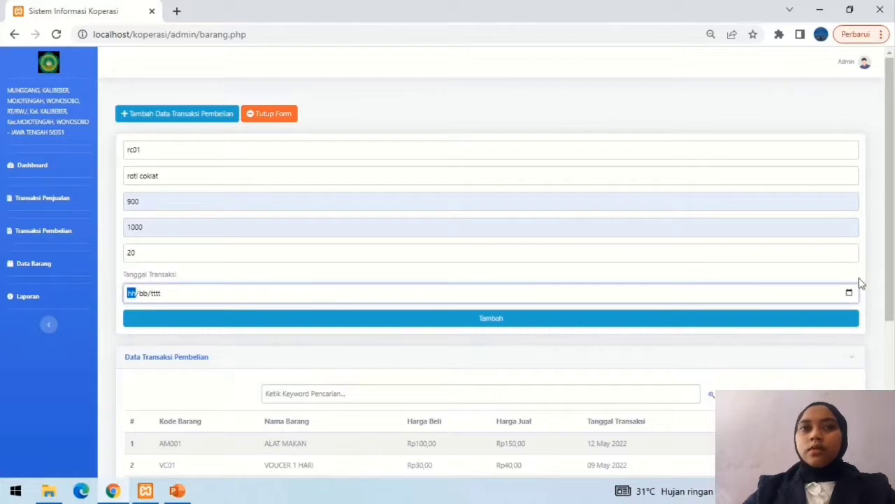
click(850, 294)
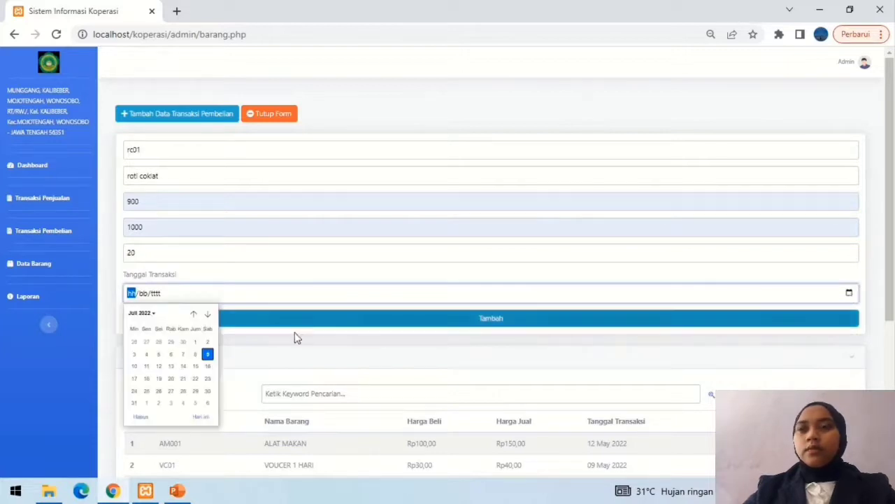
click(208, 355)
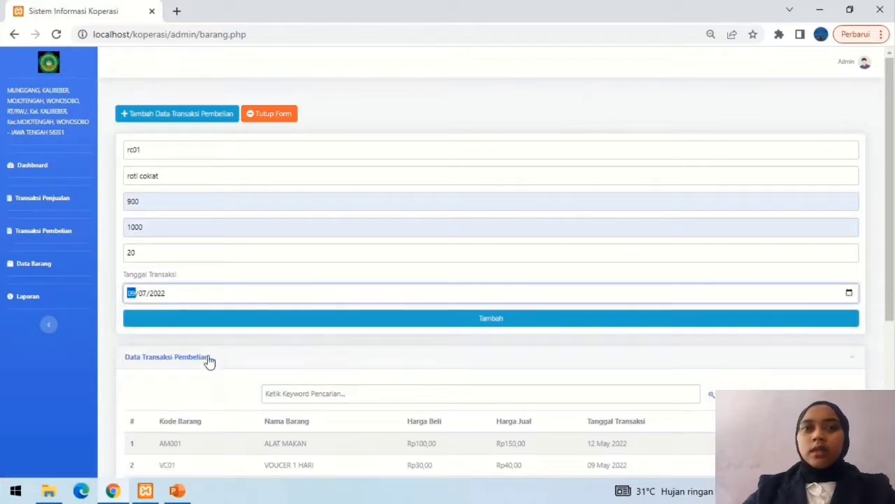
click(343, 321)
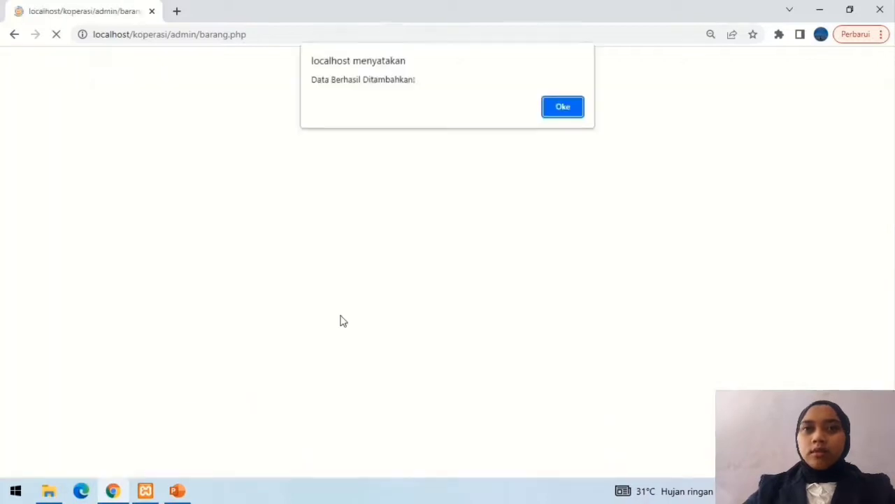
click(567, 110)
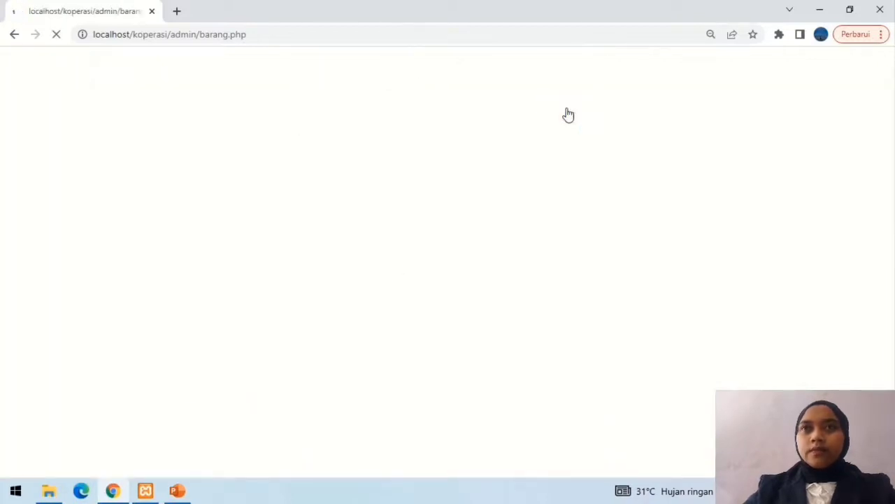
drag(893, 170, 894, 386)
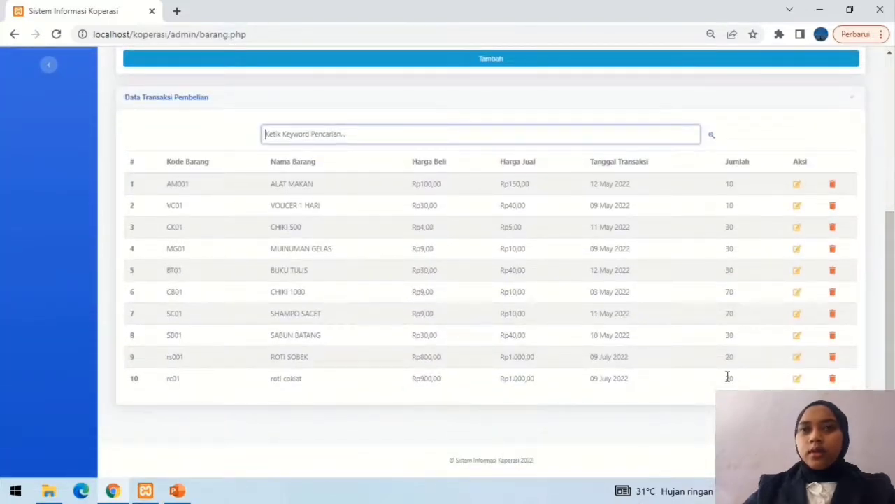
drag(890, 370, 887, 188)
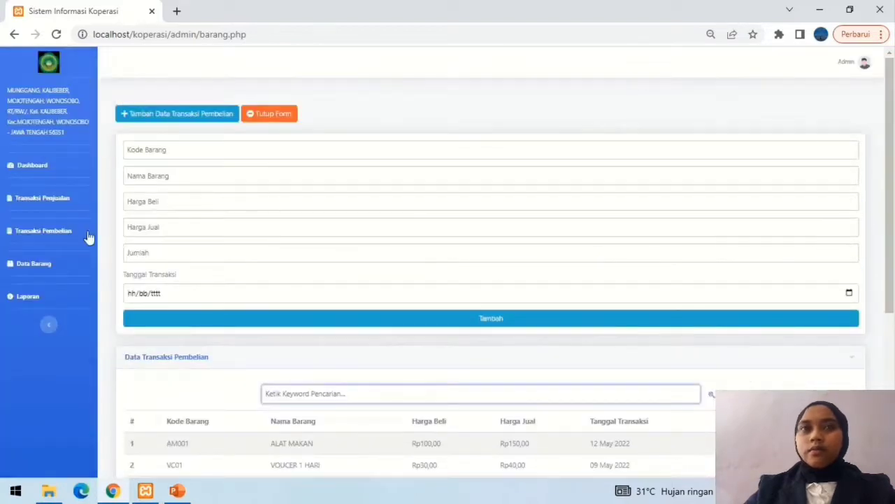
- Add a sales transaction for item code rc01 dated 10/07/2022 with a quantity of 3
click(51, 200)
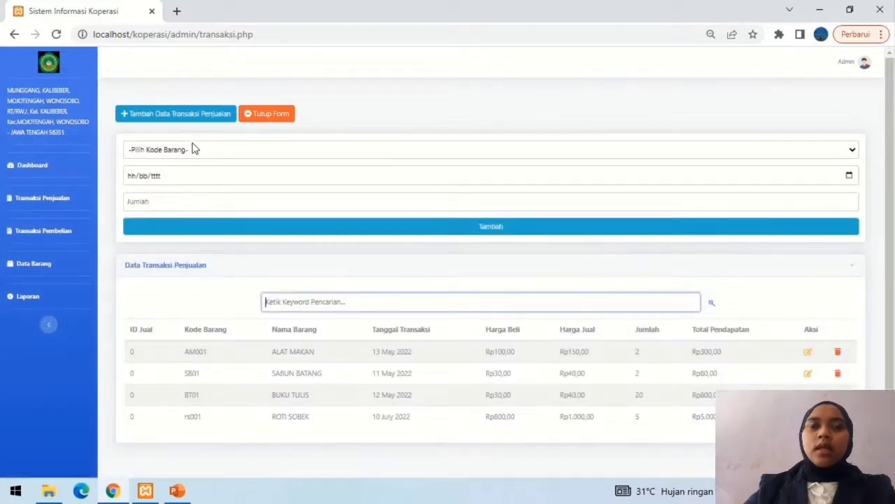
click(194, 150)
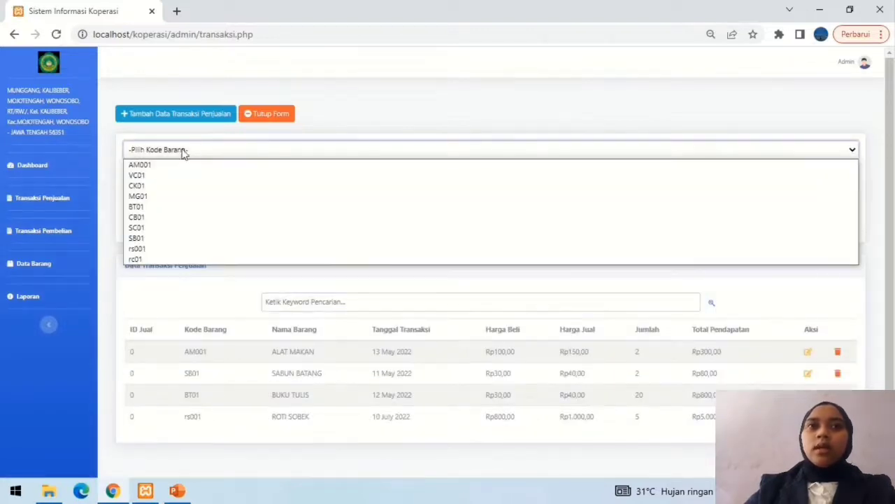
click(151, 261)
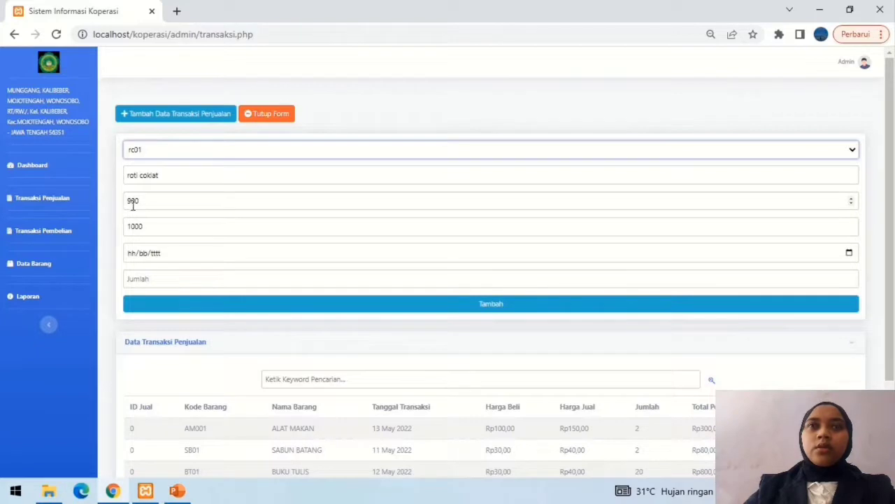
click(850, 253)
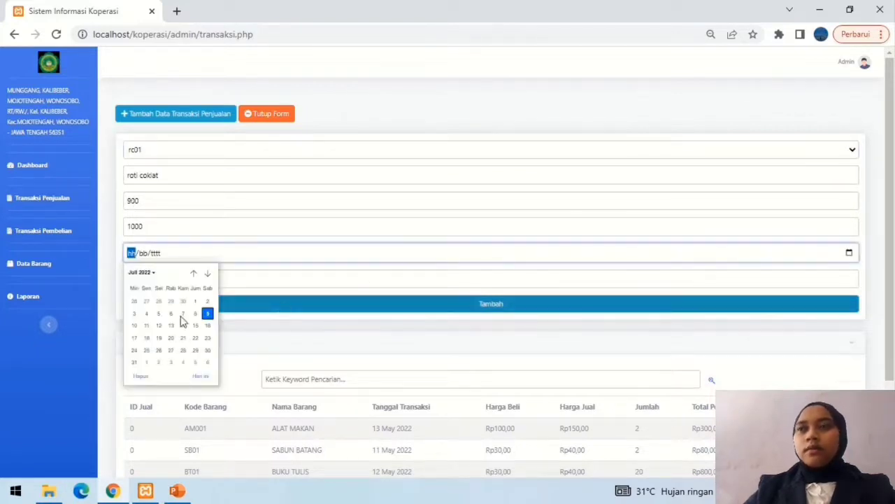
click(134, 325)
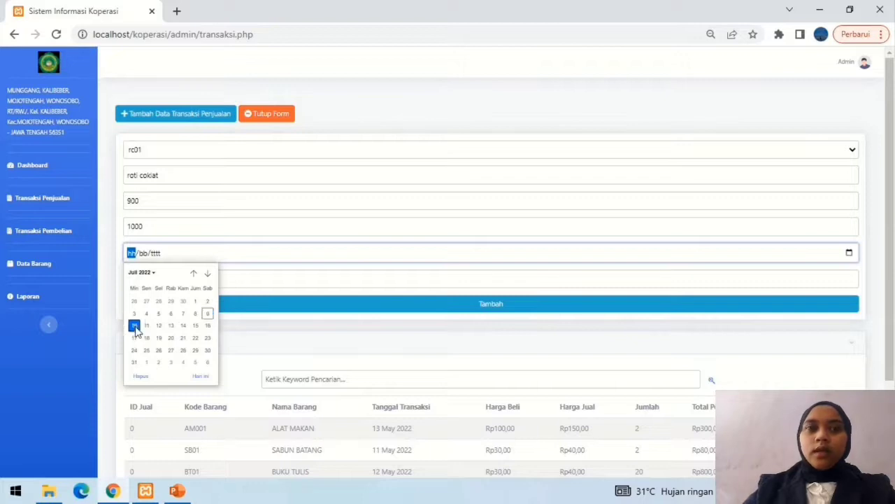
click(190, 278)
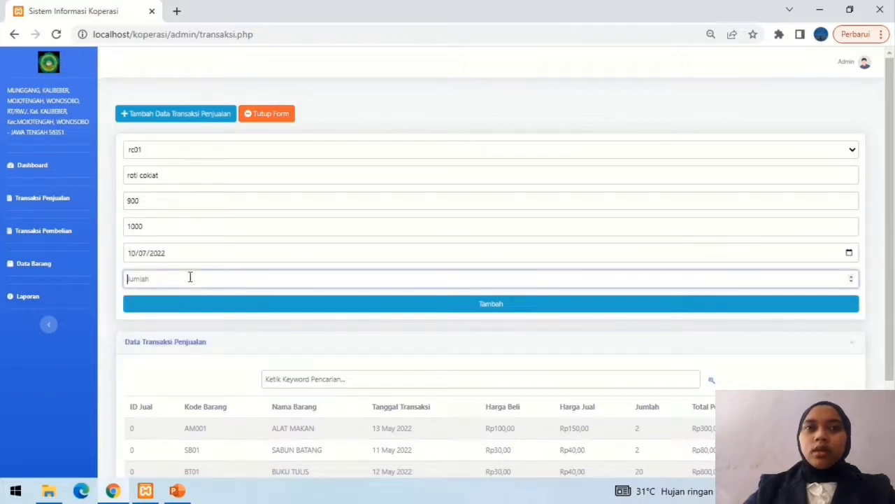
text(3)
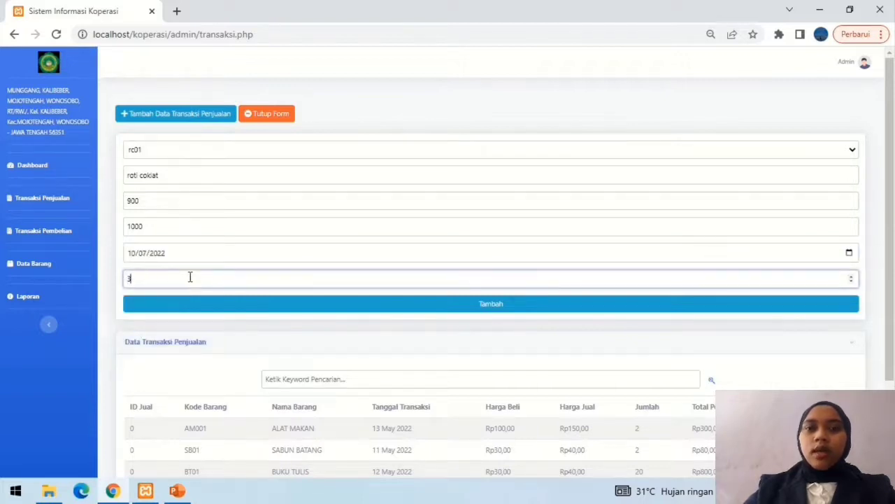
click(489, 312)
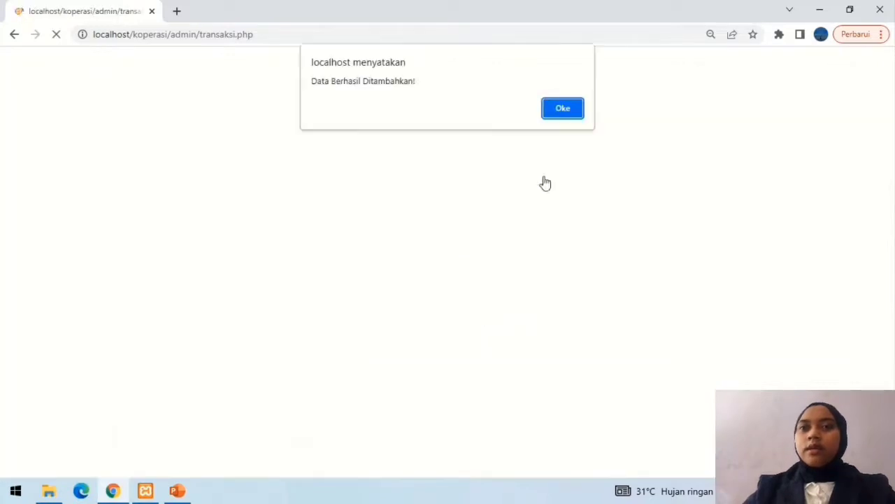
click(563, 108)
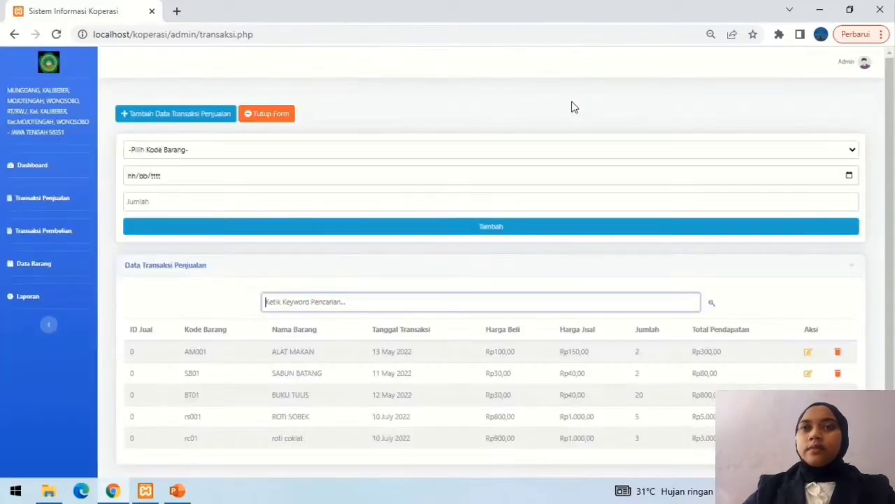
- Check the roti coklat entry in the sales transaction table, the item data and the transaction report
scroll(892, 186, down, 2)
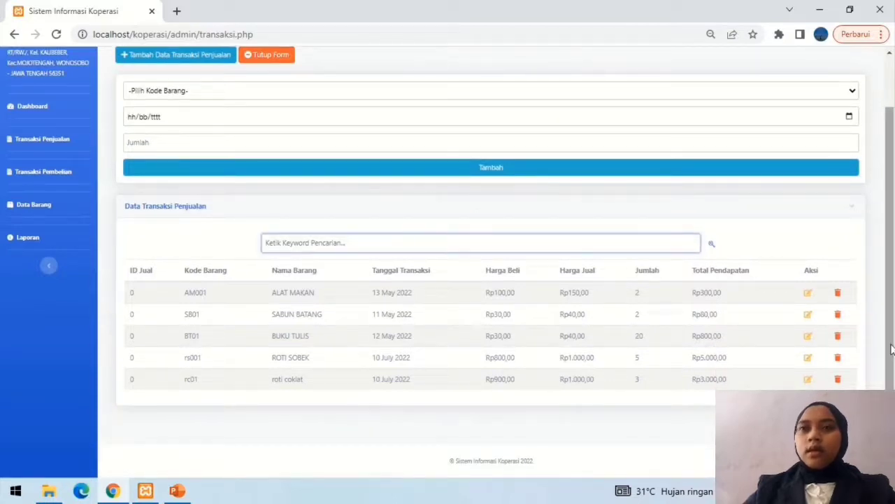
scroll(893, 332, up, 2)
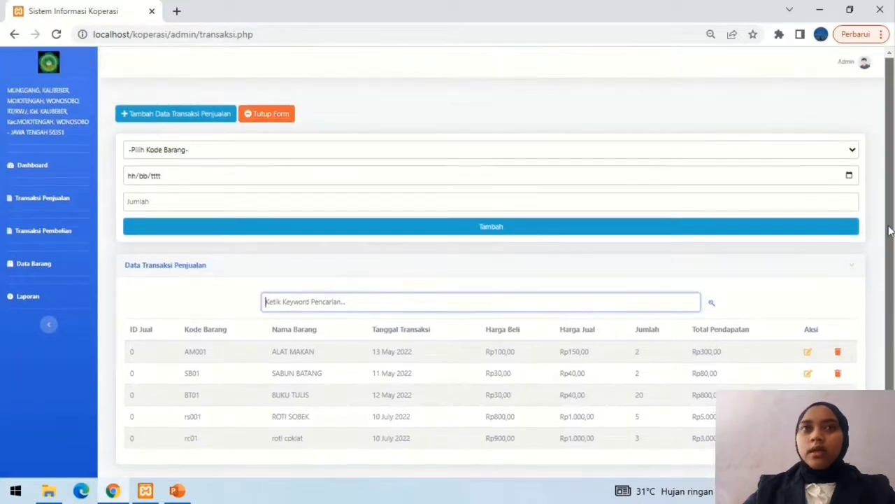
click(48, 263)
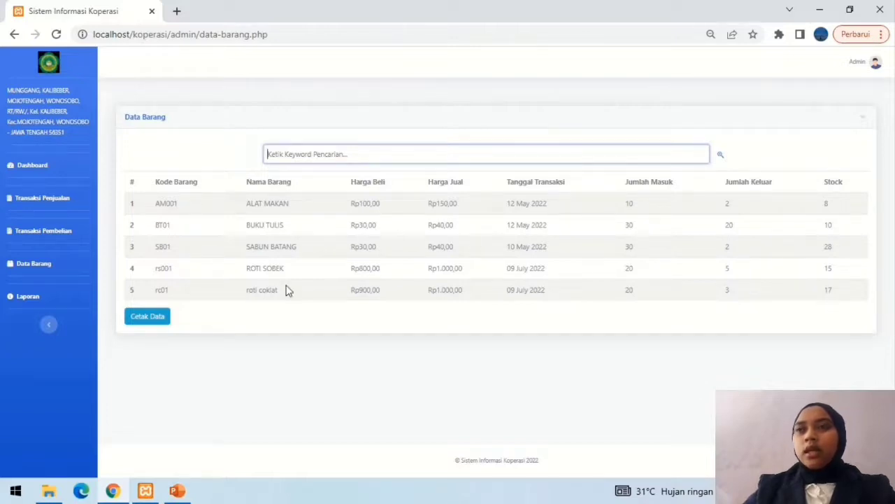
click(63, 300)
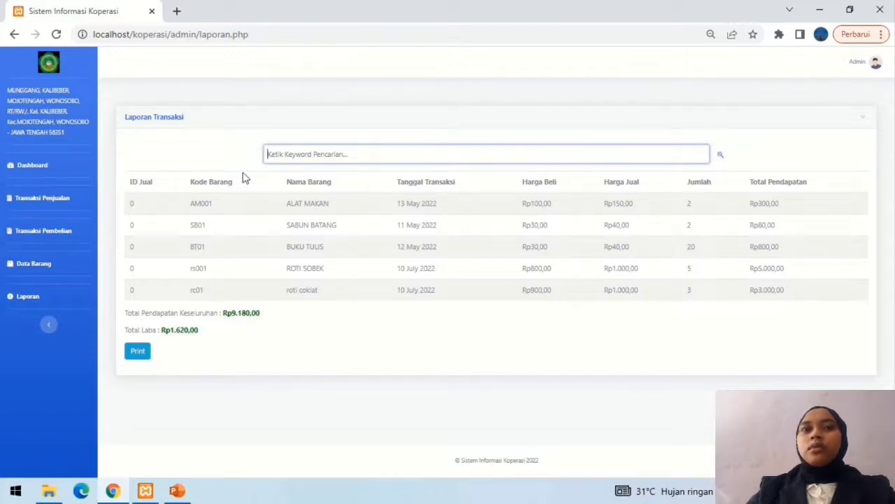
- Review the purchase transaction page and the sales transaction table with their edit and delete options
click(74, 235)
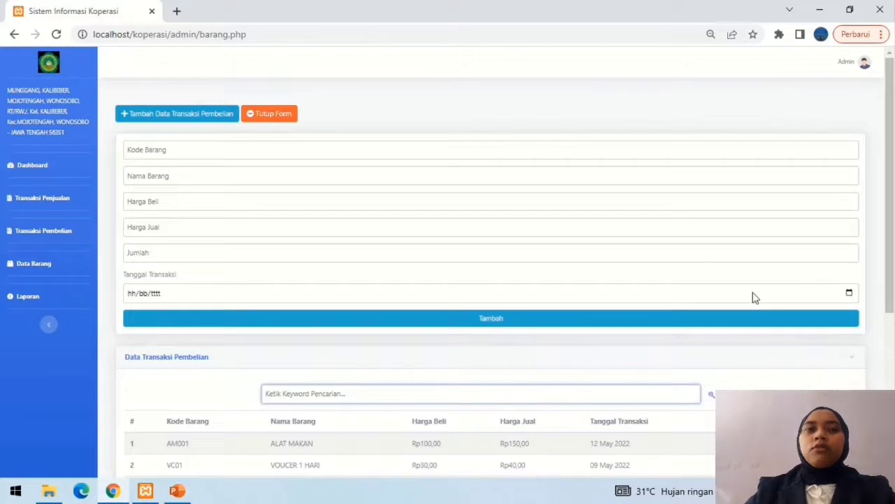
scroll(889, 224, down, 2)
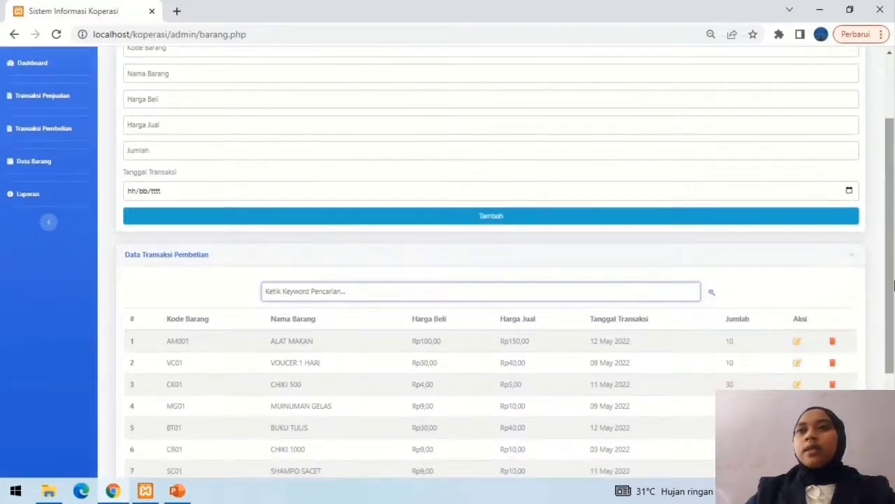
scroll(885, 222, up, 2)
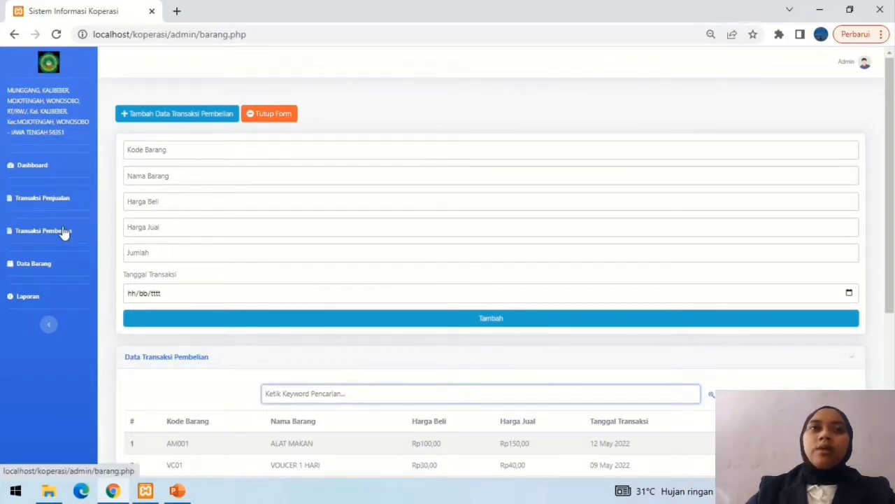
click(59, 201)
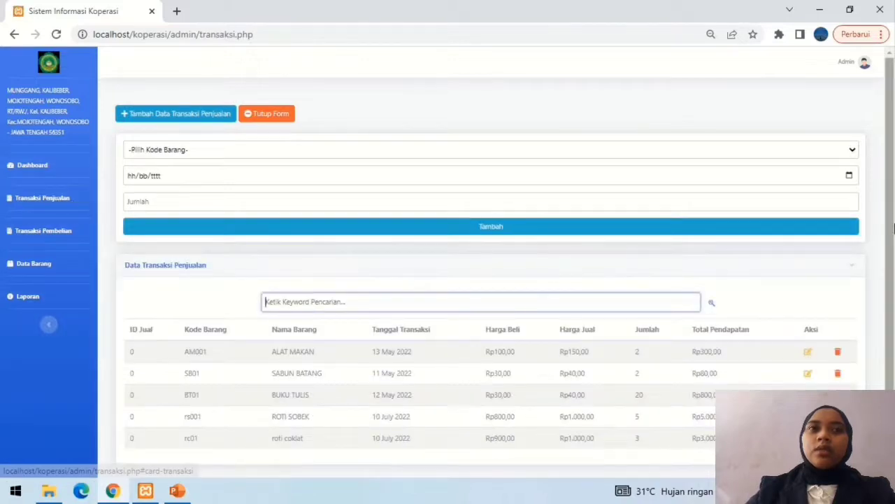
scroll(892, 213, down, 2)
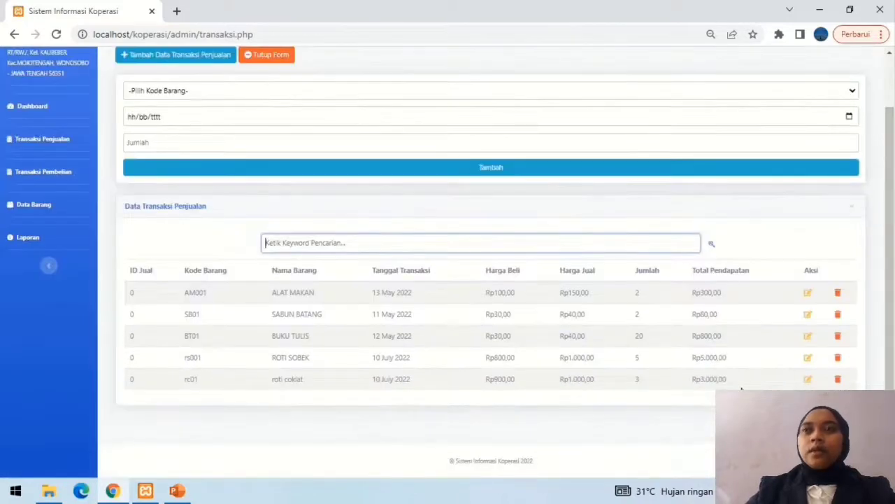
- Edit the purchase transaction of item rc01, setting its quantity to 30, and save the change
click(78, 176)
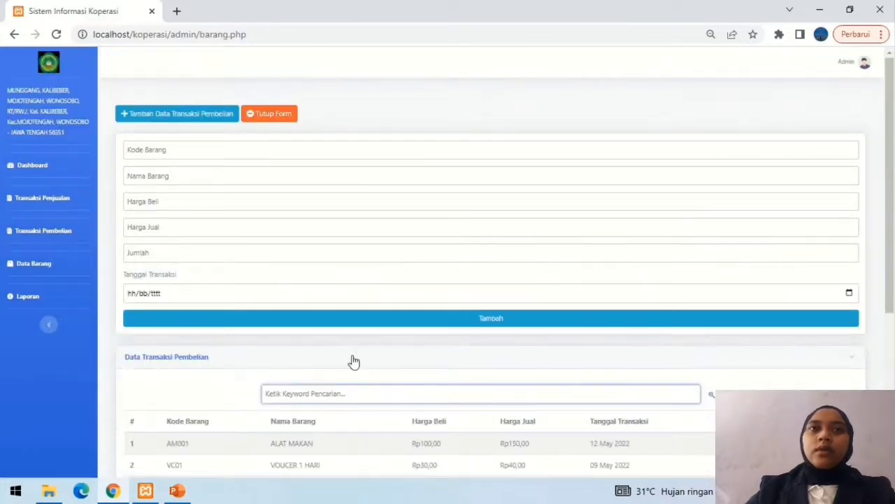
scroll(418, 294, down, 4)
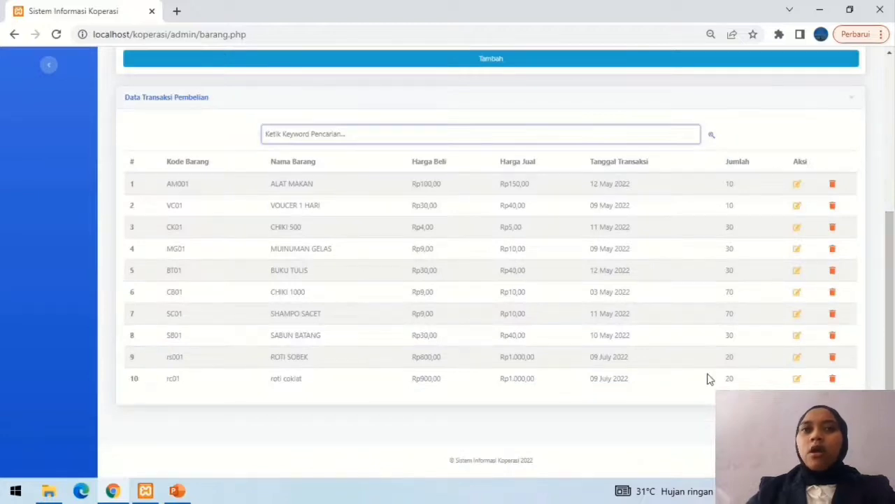
click(796, 379)
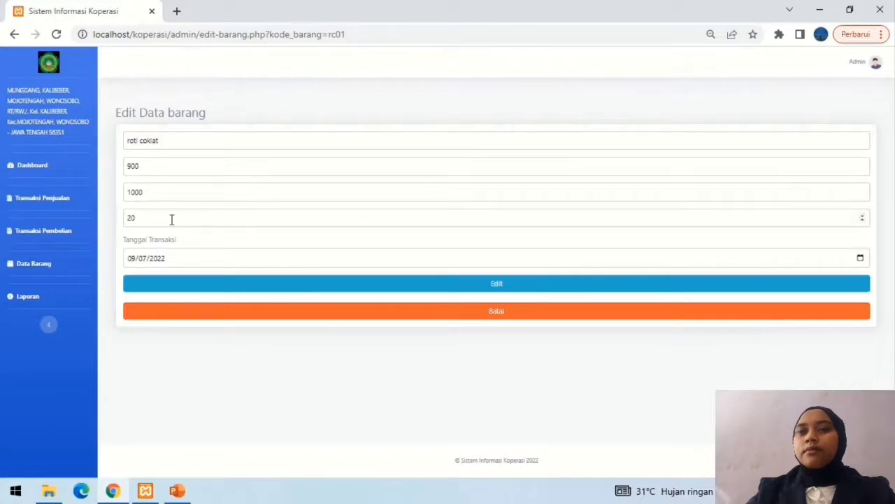
click(136, 220)
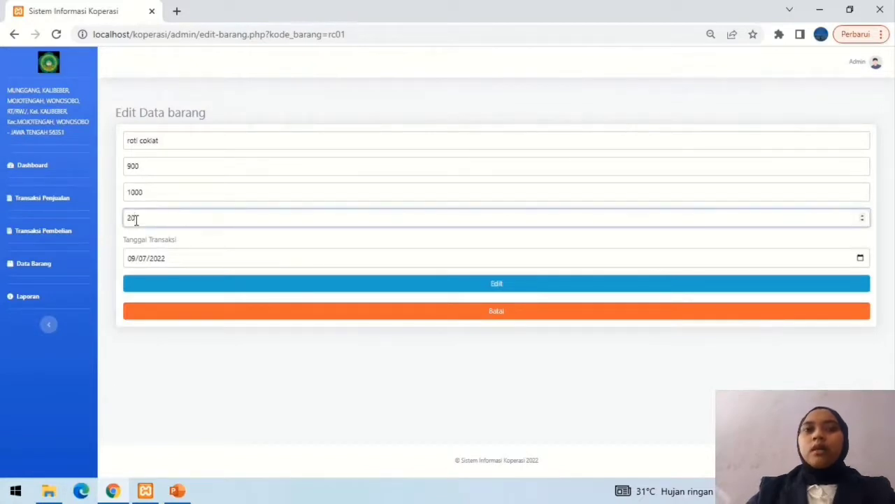
key(BackSpace)
text(30)
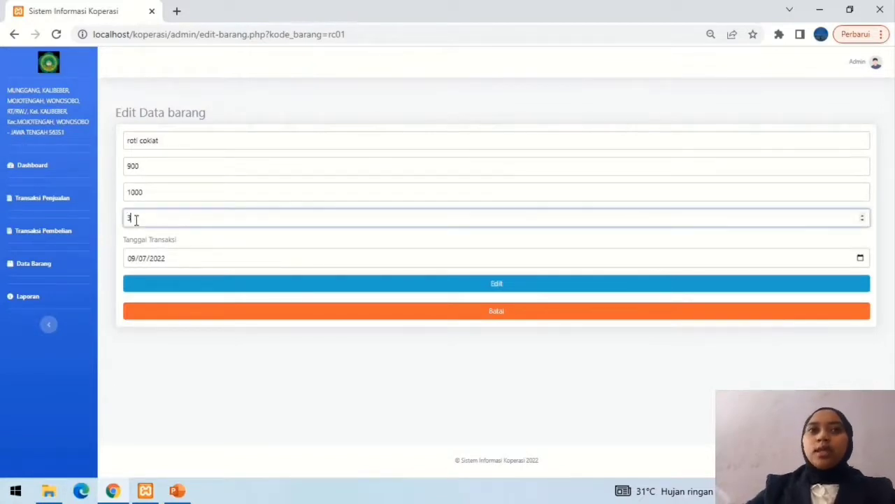
click(505, 292)
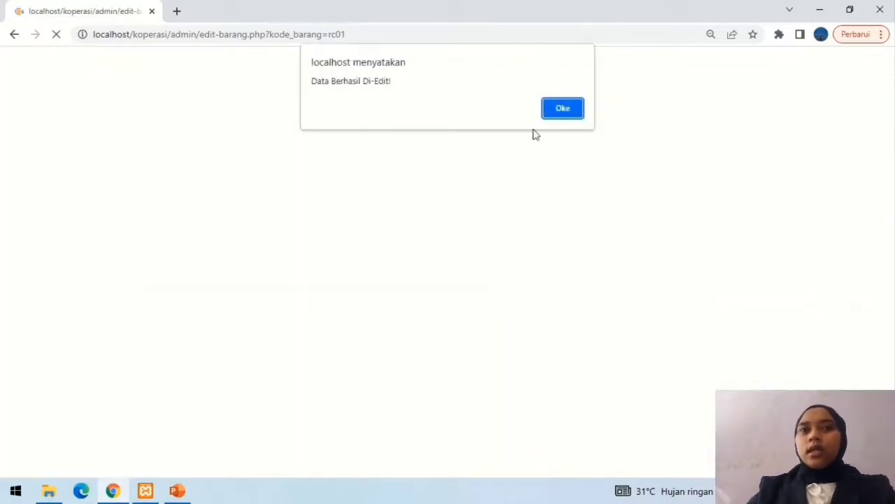
click(564, 110)
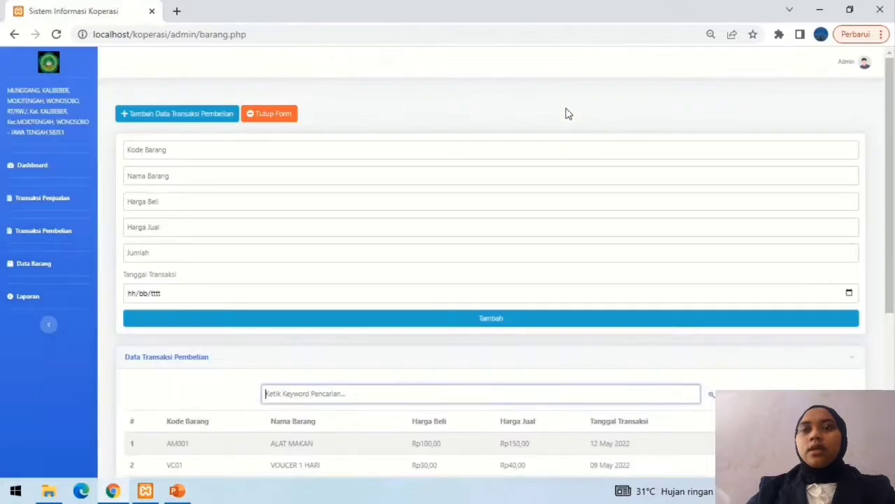
- Examine the stock in the item data and preview its printout without printing, returning to the item data page
click(68, 264)
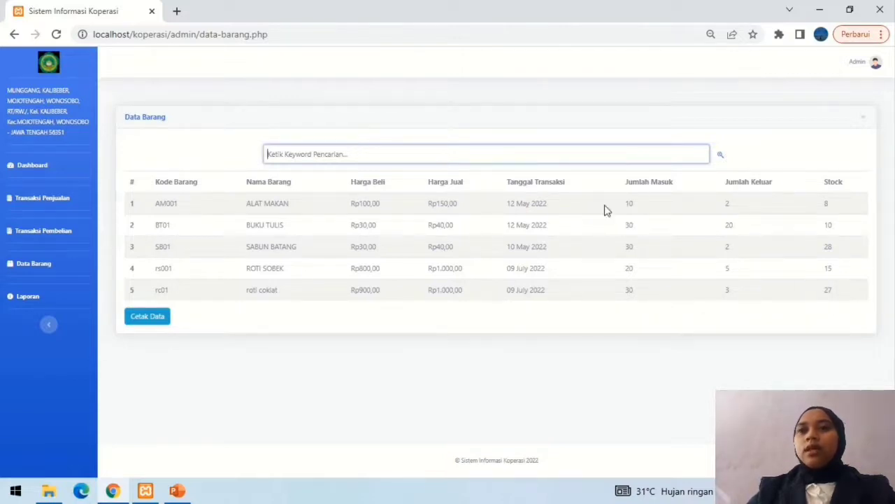
click(147, 317)
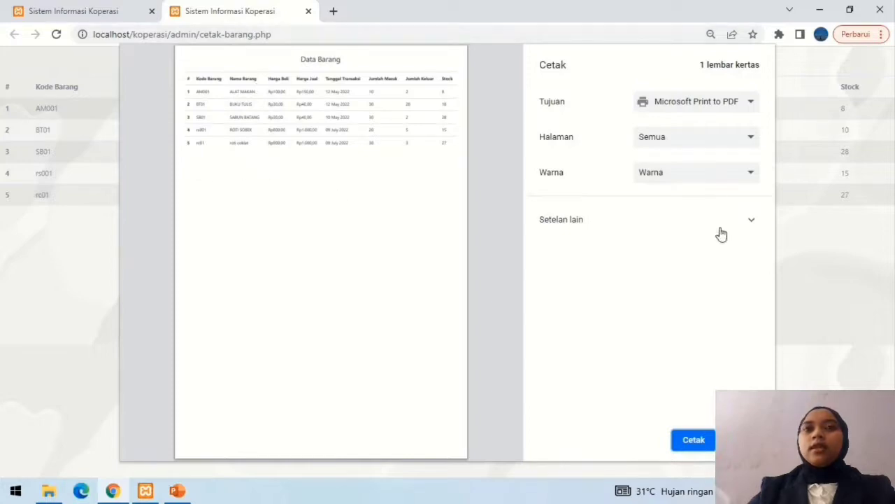
key(Escape)
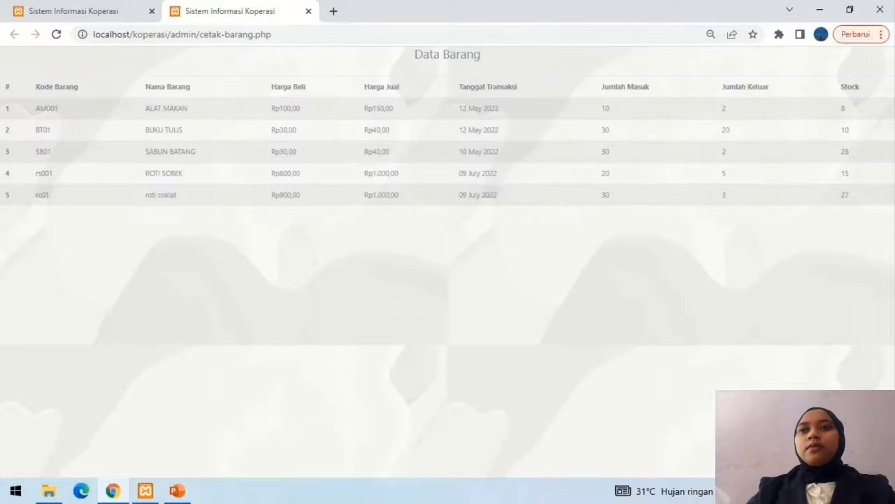
click(75, 10)
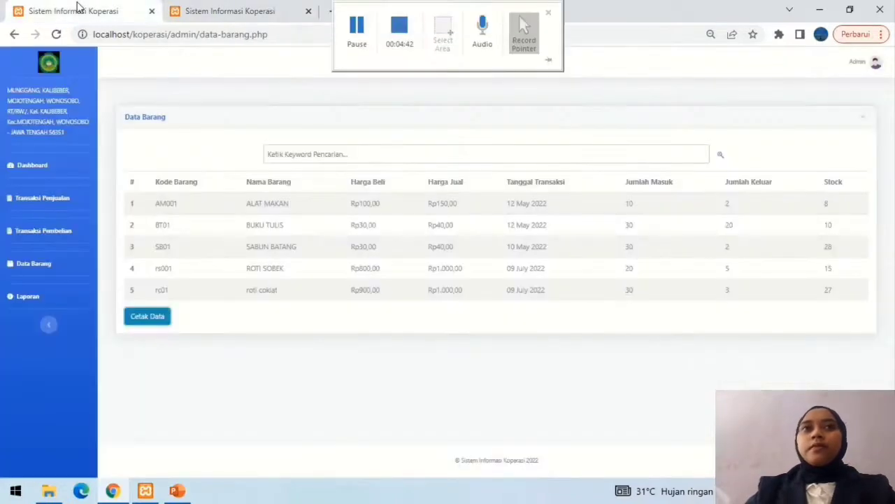
- Print the transaction report to a PDF named laporan in the Documents folder and return to the system's dashboard
click(65, 298)
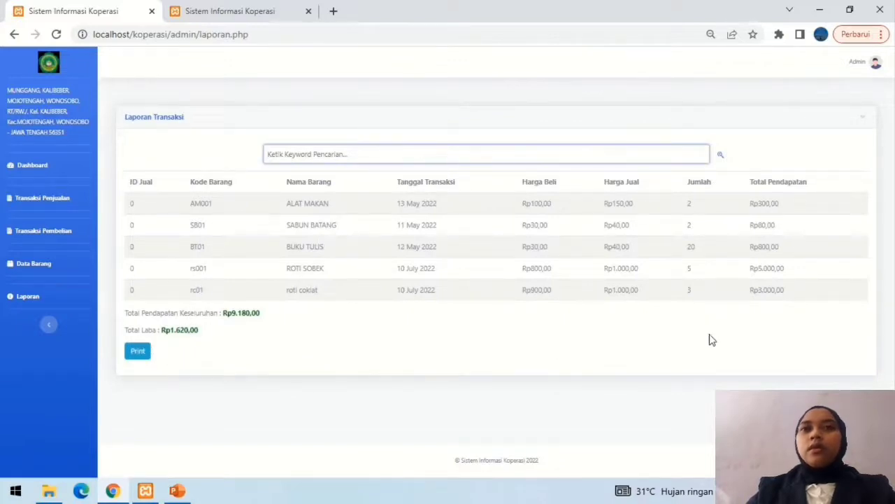
click(145, 354)
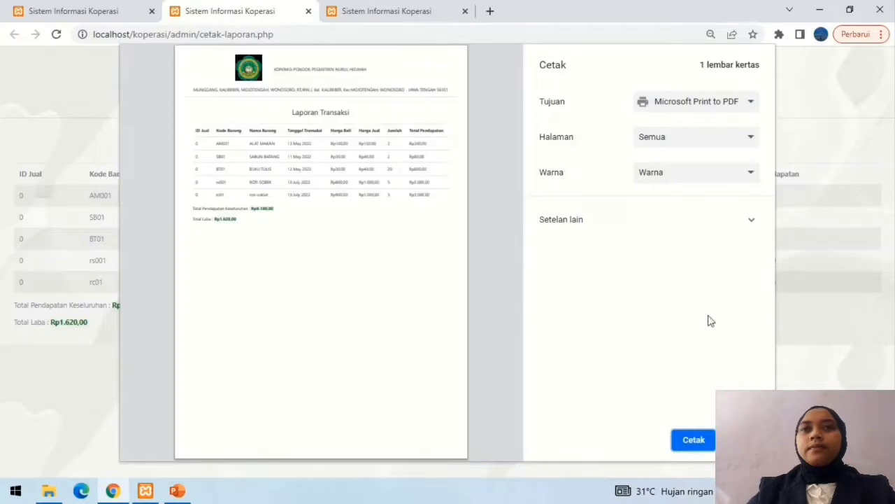
click(694, 435)
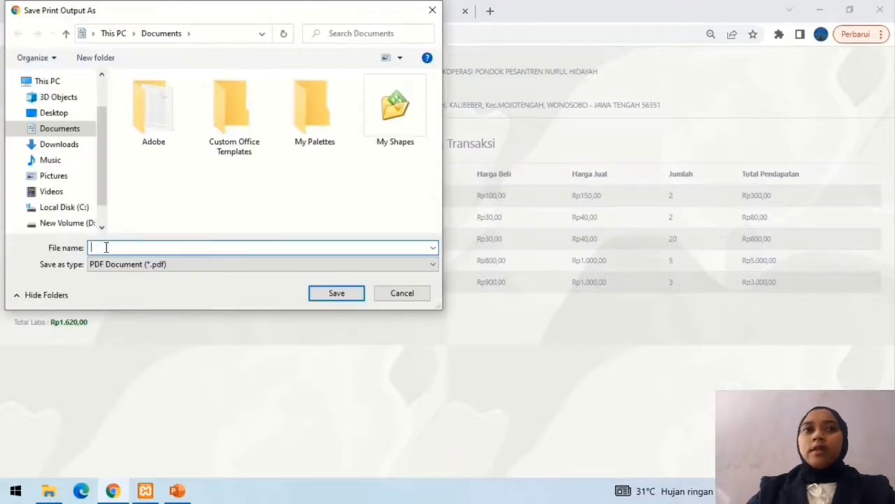
text(laporan)
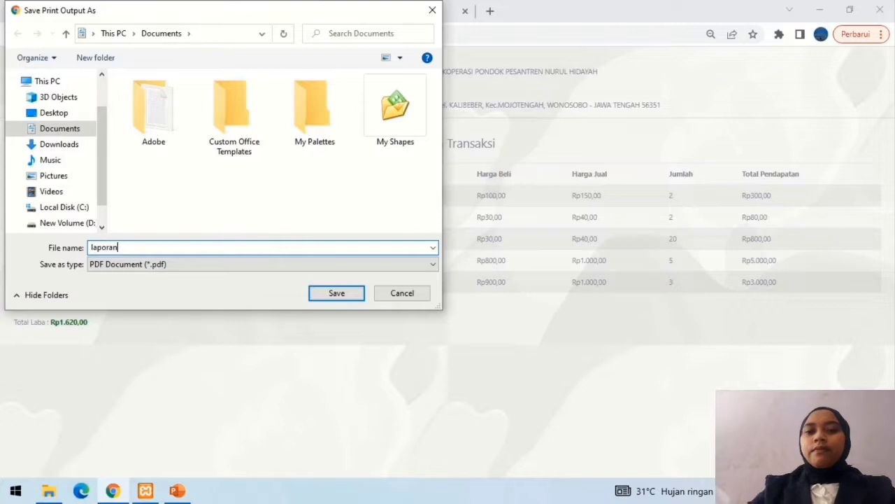
click(336, 294)
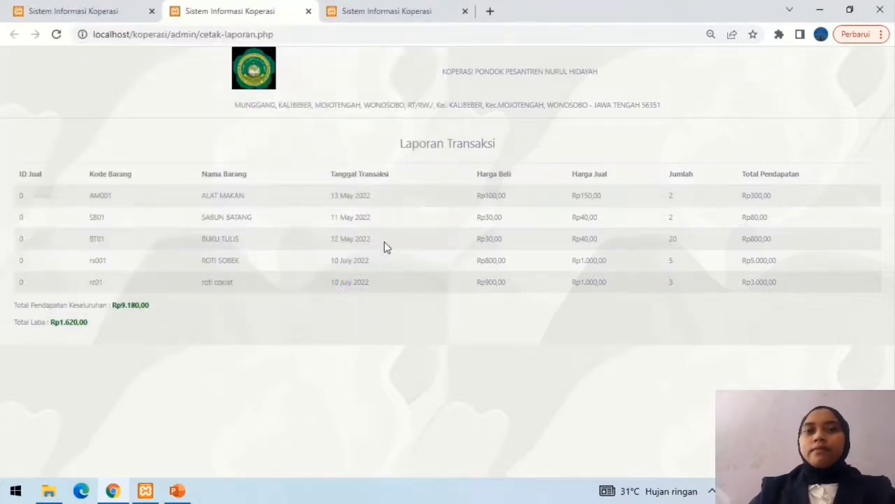
click(115, 14)
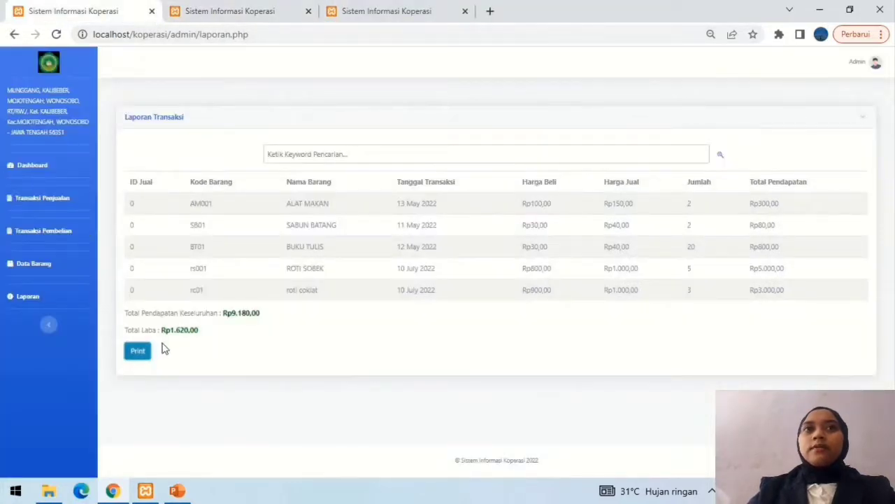
click(64, 173)
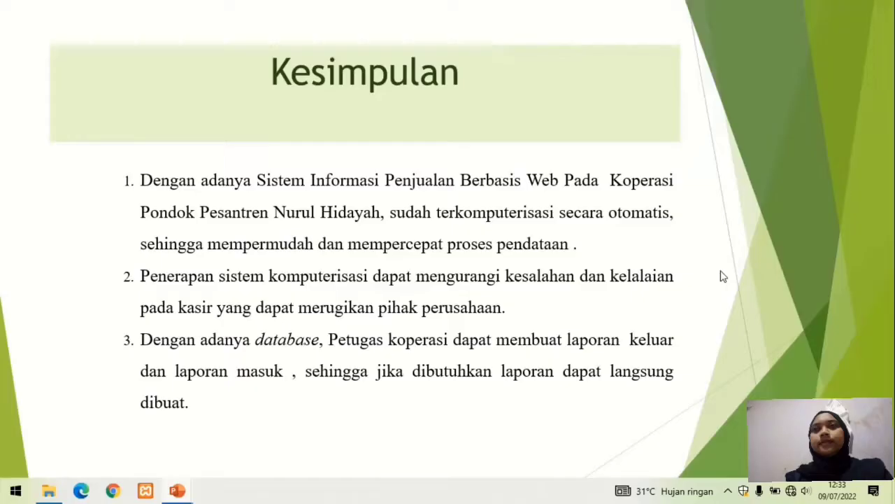